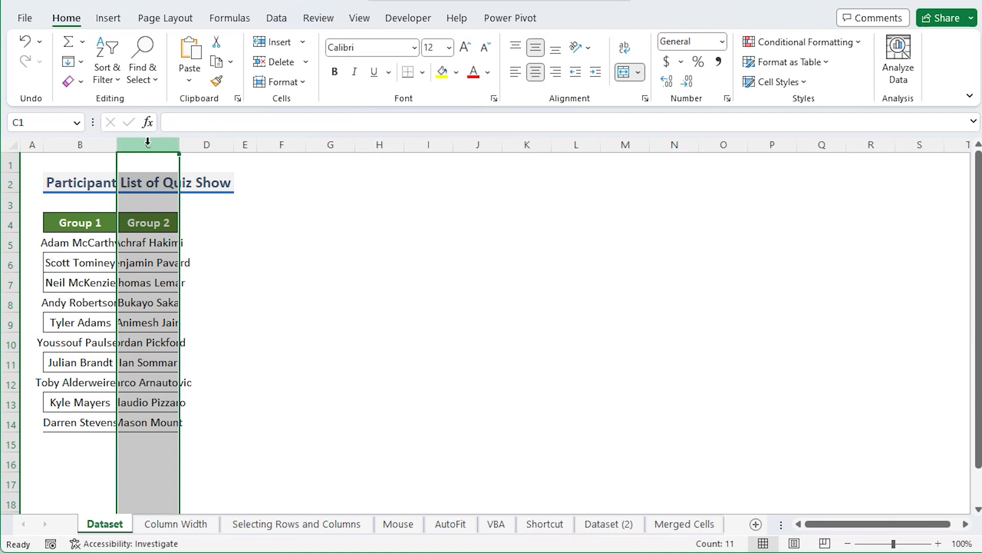
{"action": "left_click", "coordinate": [153, 219]}
{"action": "left_click", "coordinate": [49, 183]}
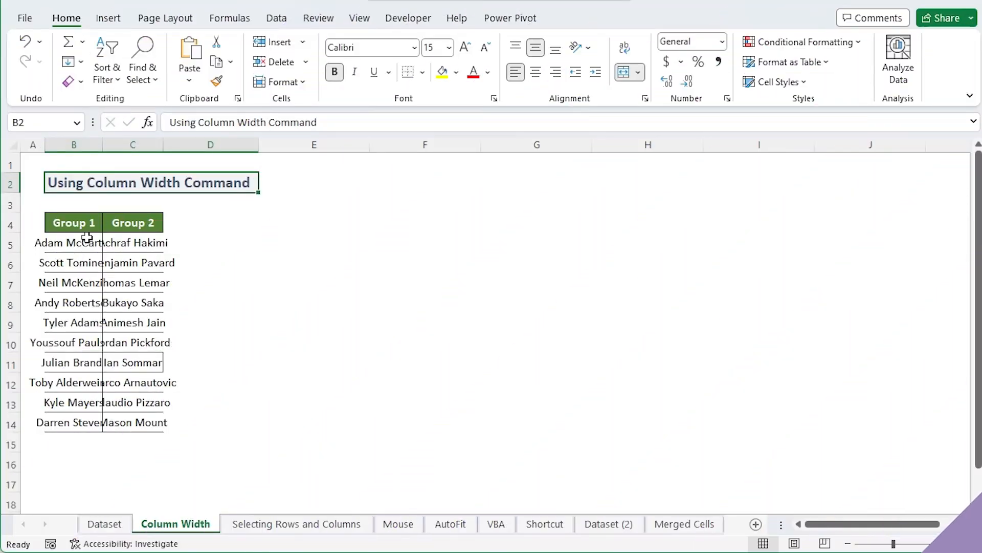
Step: Apply one uniform column width to all cells of the Column Width sheet
{"action": "left_click", "coordinate": [11, 142]}
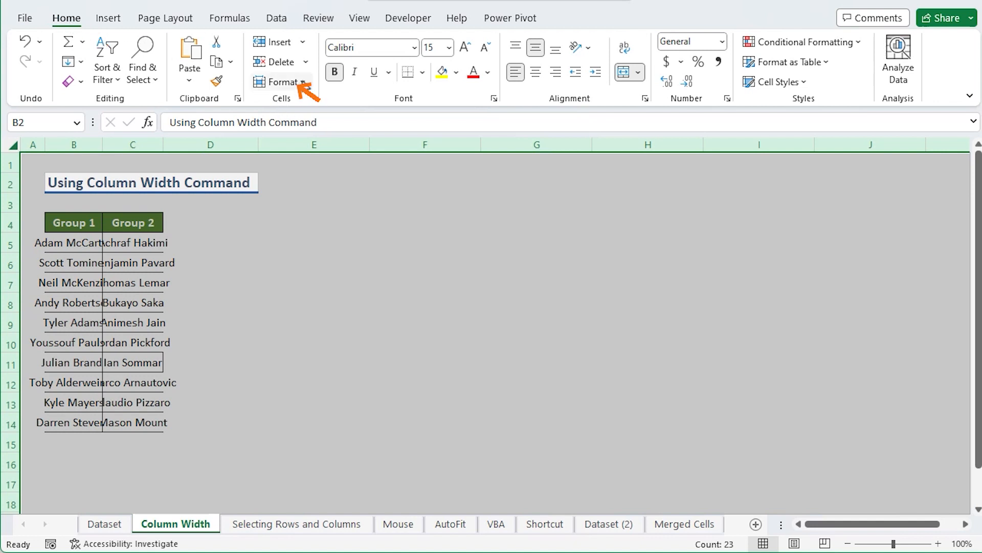
{"action": "left_click", "coordinate": [302, 82]}
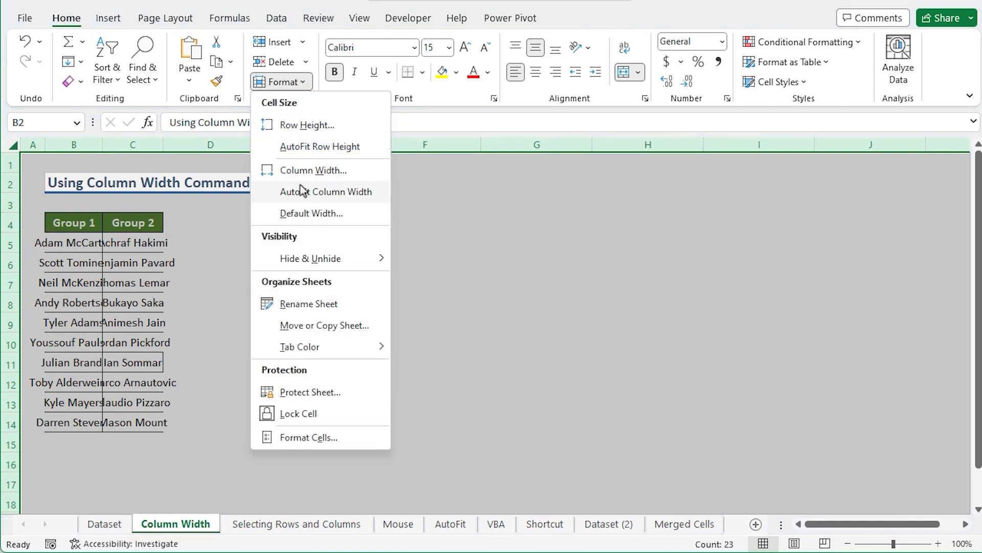
{"action": "left_click", "coordinate": [365, 169]}
{"action": "left_click_drag", "start_coordinate": [720, 336], "coordinate": [283, 267]}
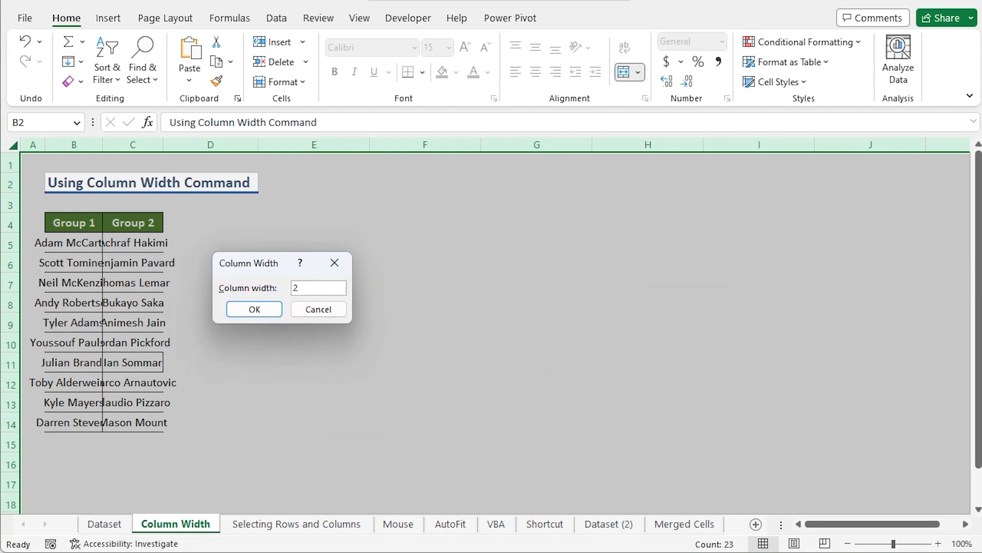
{"action": "left_click", "coordinate": [257, 312]}
{"action": "left_click", "coordinate": [521, 362]}
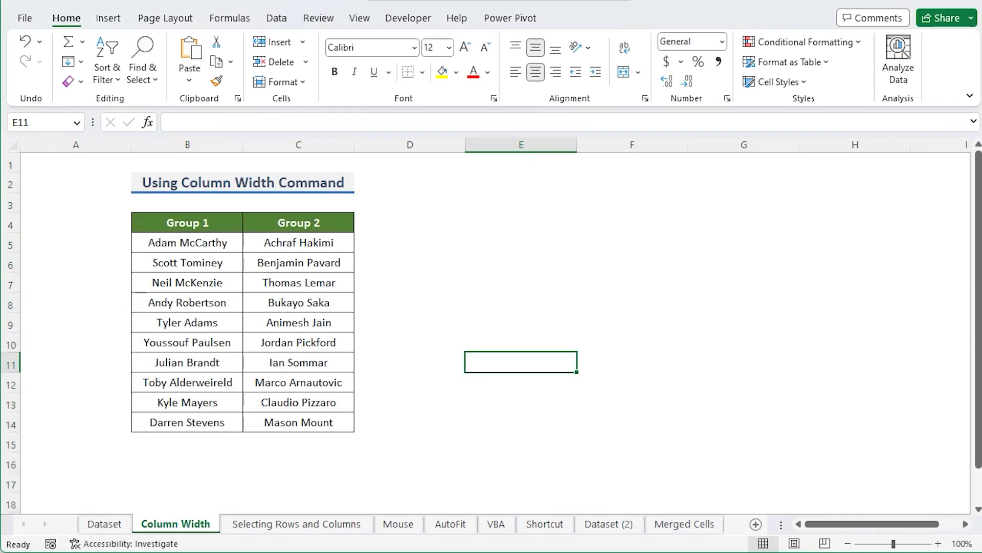
{"action": "left_click", "coordinate": [242, 183]}
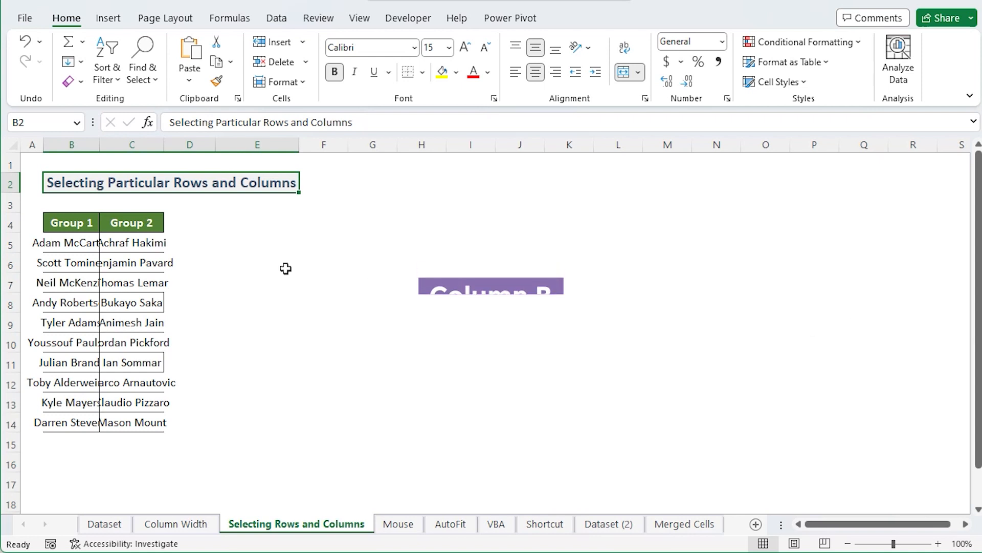
Step: Set the width of columns B and C on the Selecting Rows and Columns sheet to 20
{"action": "left_click", "coordinate": [72, 145]}
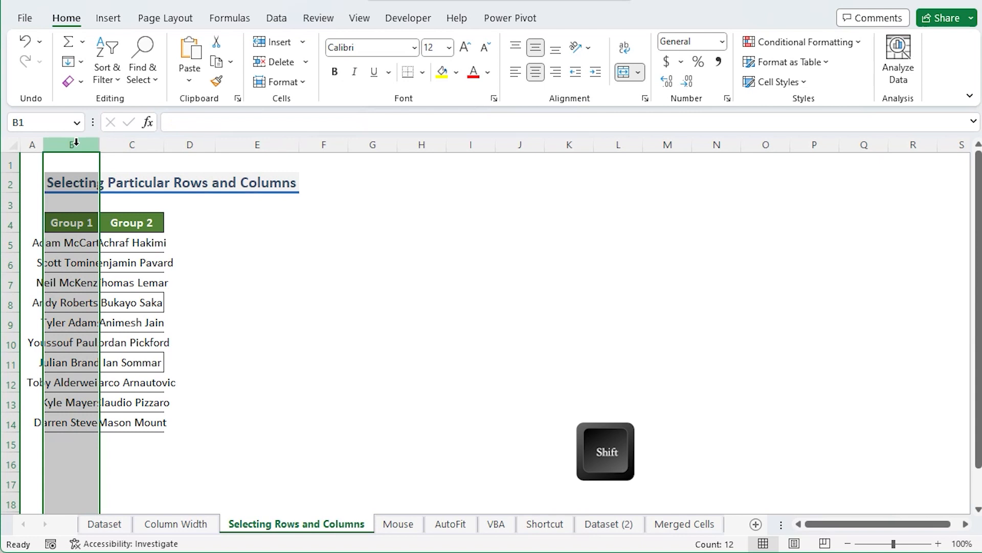
{"action": "left_click", "coordinate": [124, 145], "text": "shift"}
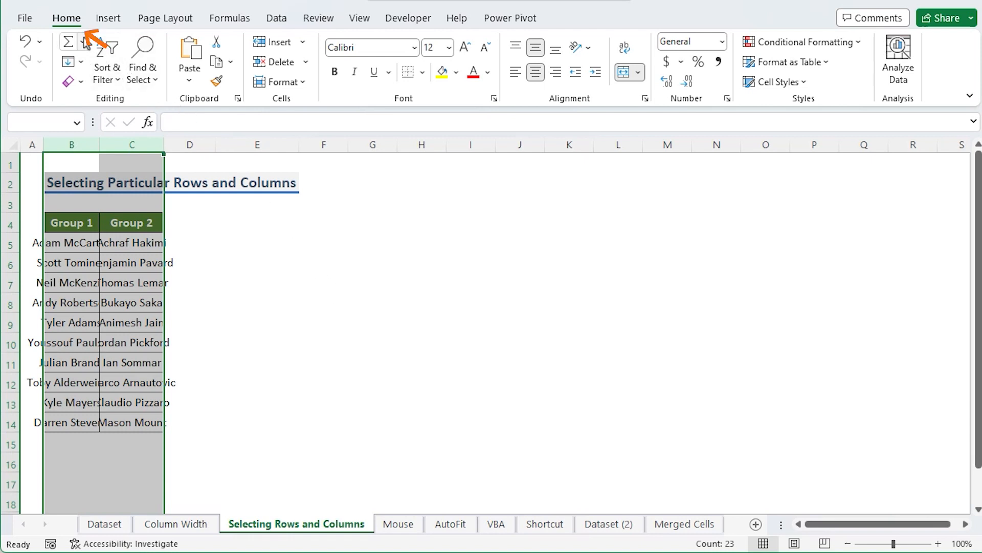
{"action": "left_click", "coordinate": [279, 83]}
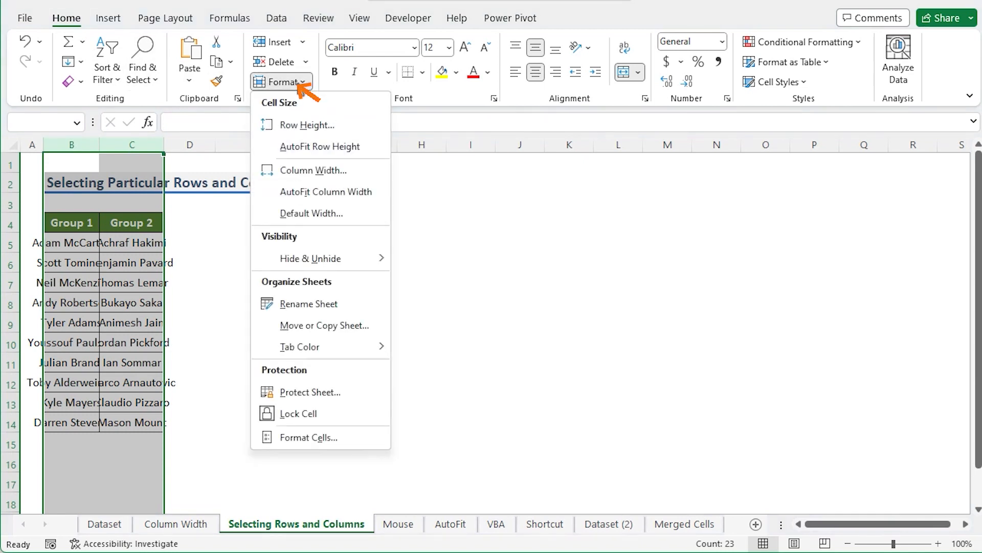
{"action": "left_click", "coordinate": [362, 171]}
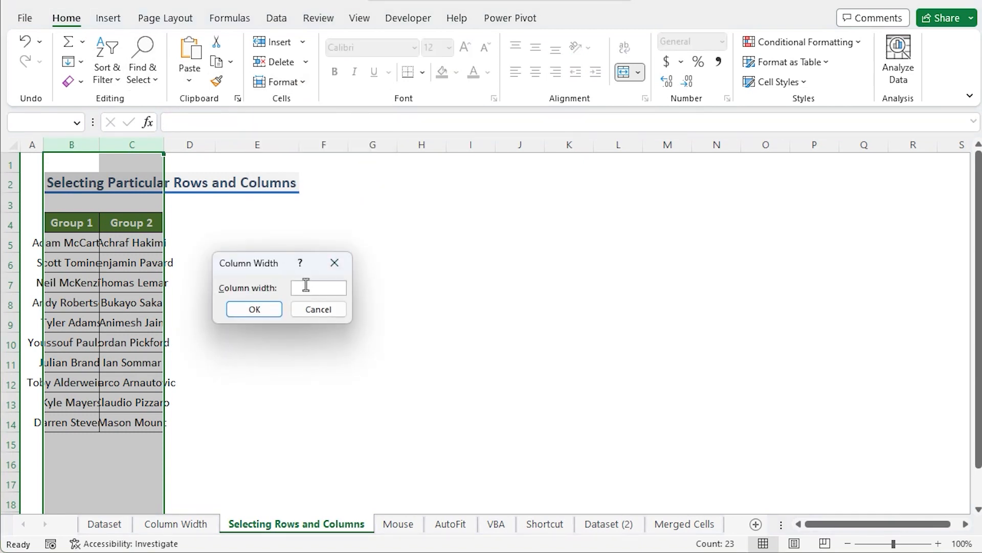
{"action": "type", "text": "20"}
{"action": "key", "text": "Return"}
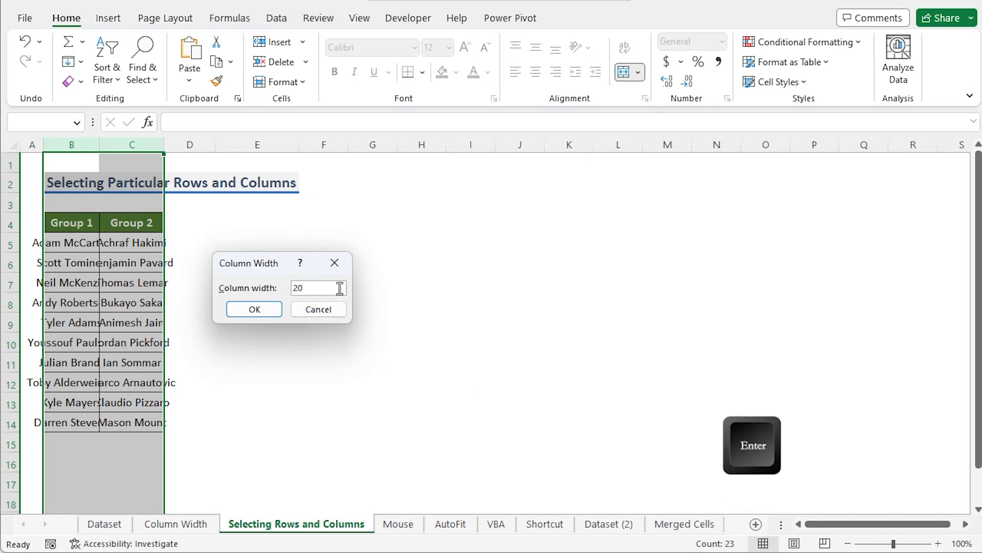
{"action": "left_click", "coordinate": [255, 309]}
{"action": "left_click", "coordinate": [174, 179]}
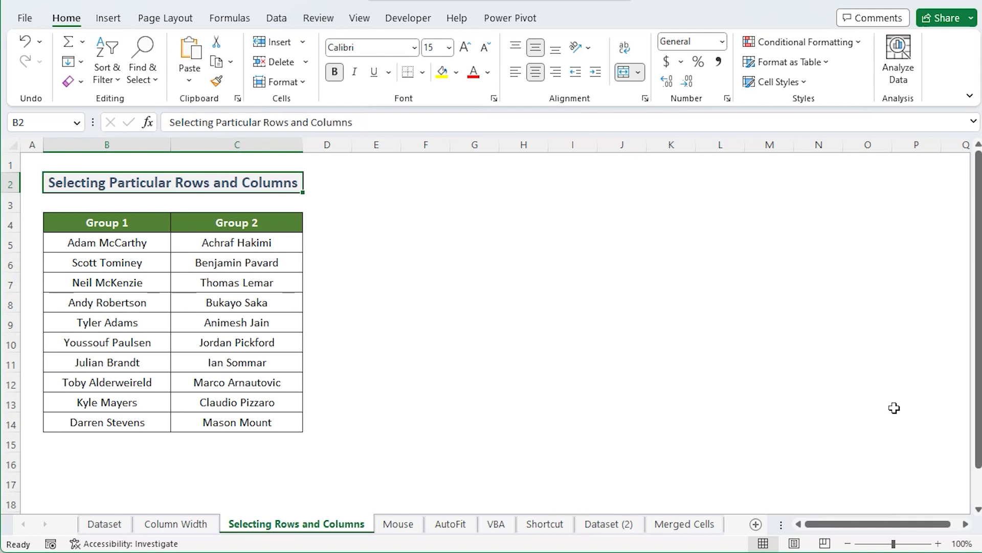
{"action": "left_click", "coordinate": [283, 82]}
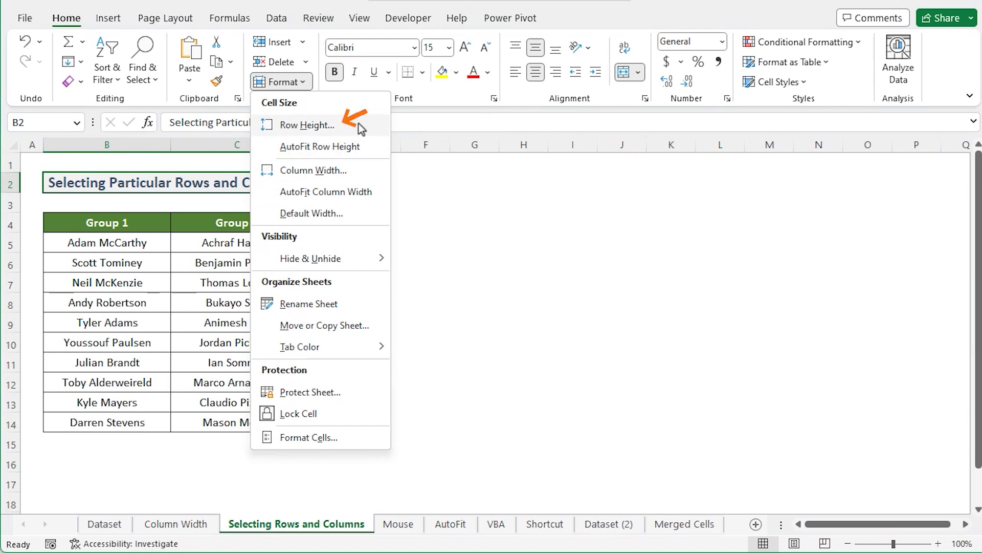
{"action": "left_click", "coordinate": [292, 82]}
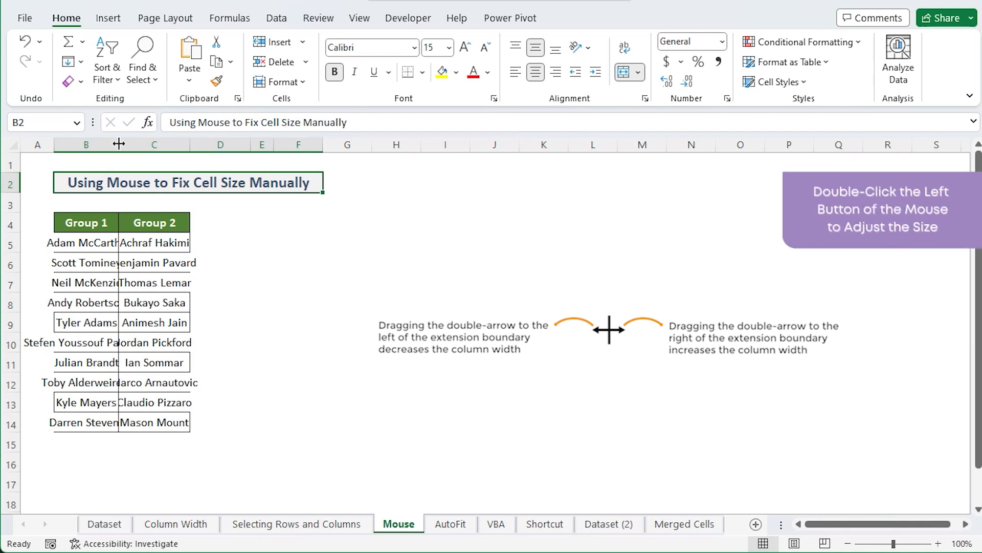
Step: Fit the widths of columns B and C on the Mouse sheet to their contents using the column header boundaries
{"action": "double_click", "coordinate": [118, 143]}
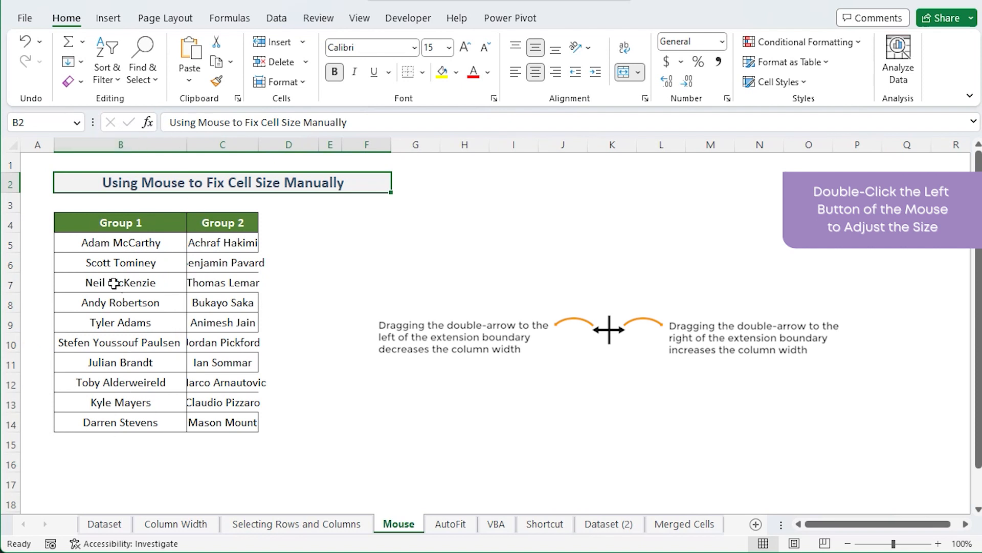
{"action": "left_click", "coordinate": [143, 145]}
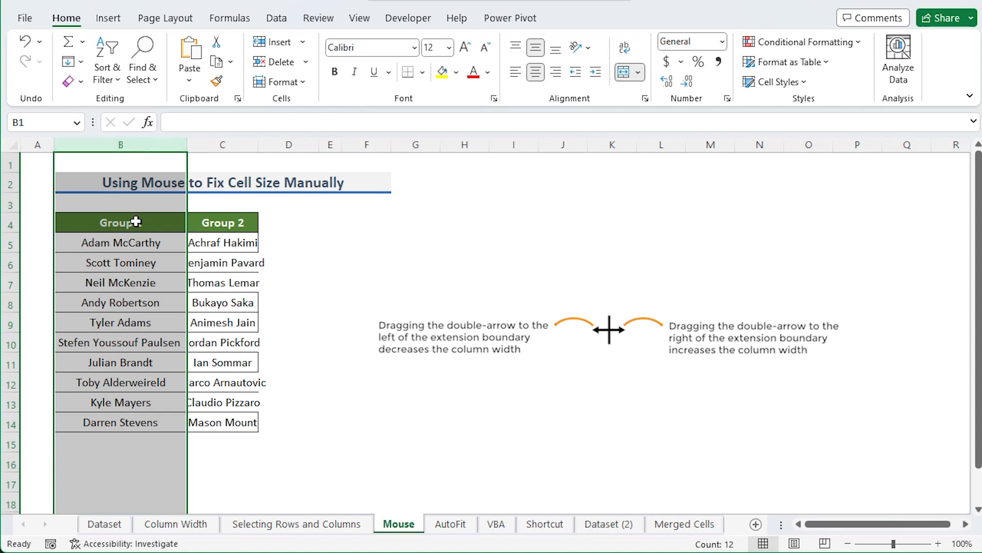
{"action": "left_click", "coordinate": [235, 143]}
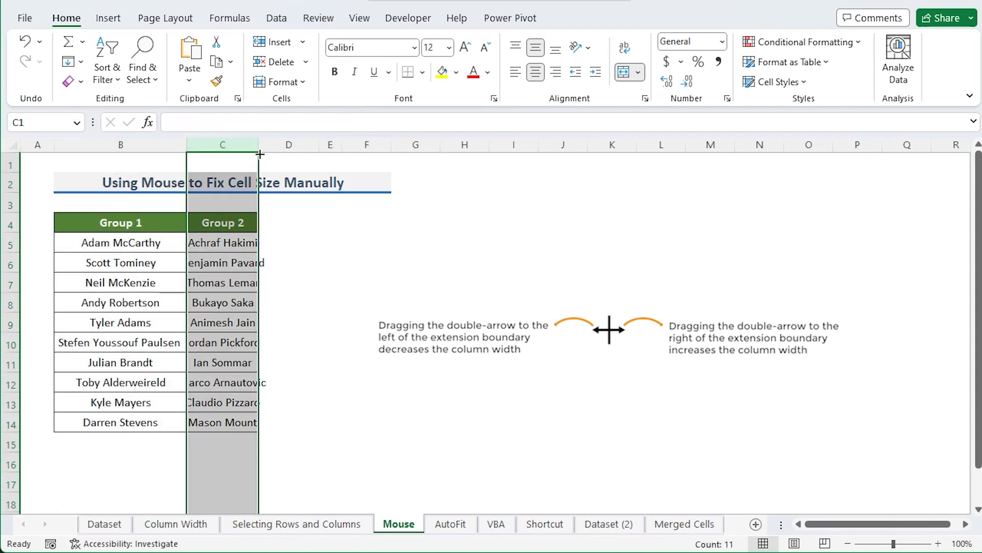
{"action": "left_click", "coordinate": [221, 185]}
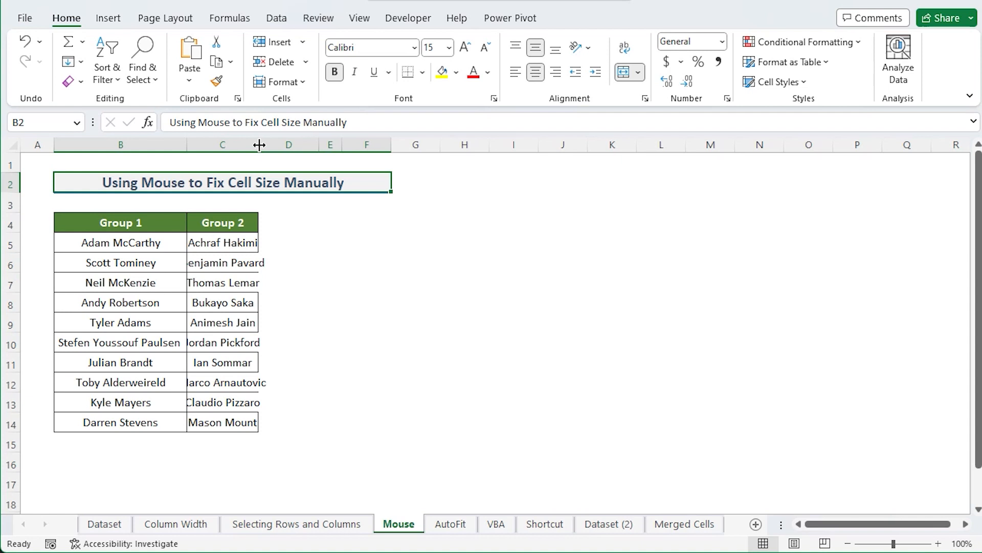
{"action": "double_click", "coordinate": [259, 145]}
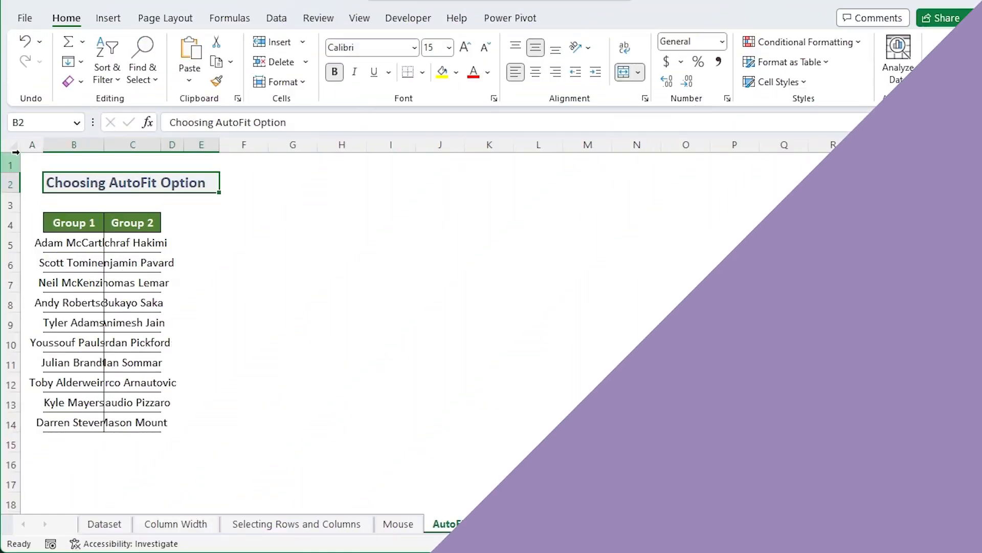
Step: Apply AutoFit Column Width to all cells of the AutoFit sheet
{"action": "left_click", "coordinate": [9, 140]}
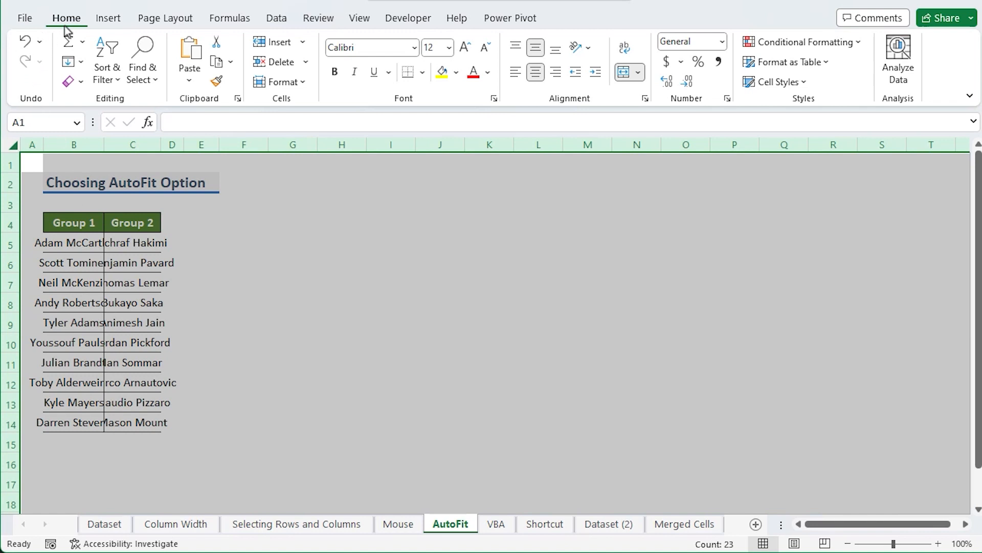
{"action": "left_click", "coordinate": [303, 83]}
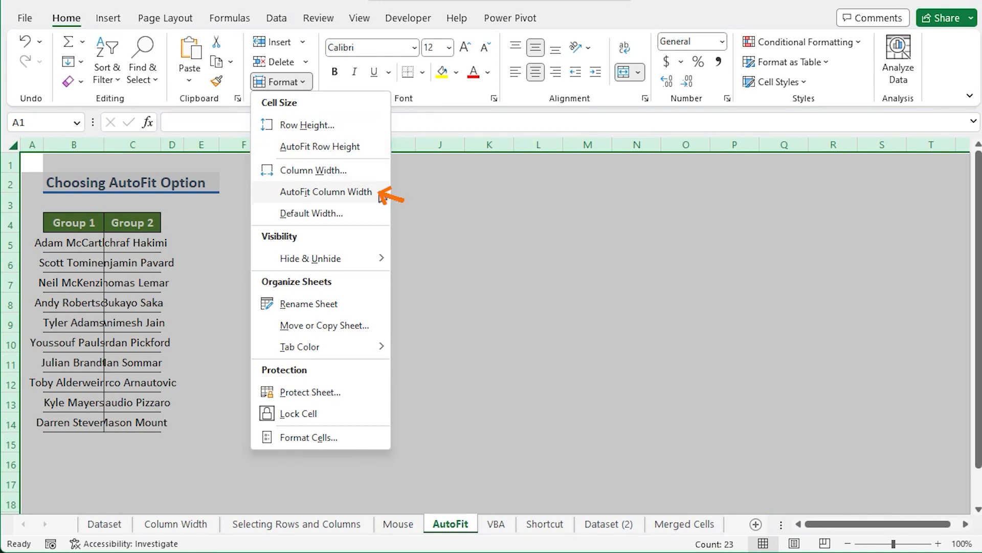
{"action": "left_click", "coordinate": [381, 195]}
{"action": "left_click", "coordinate": [196, 191]}
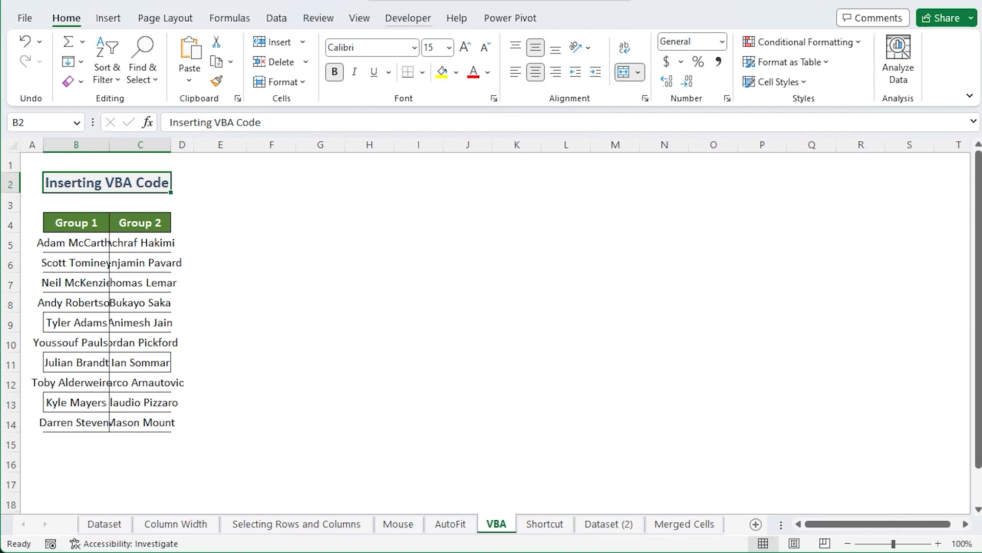
Step: Make sure Developer is enabled in Excel's ribbon customization options and apply the settings
{"action": "left_click", "coordinate": [31, 21]}
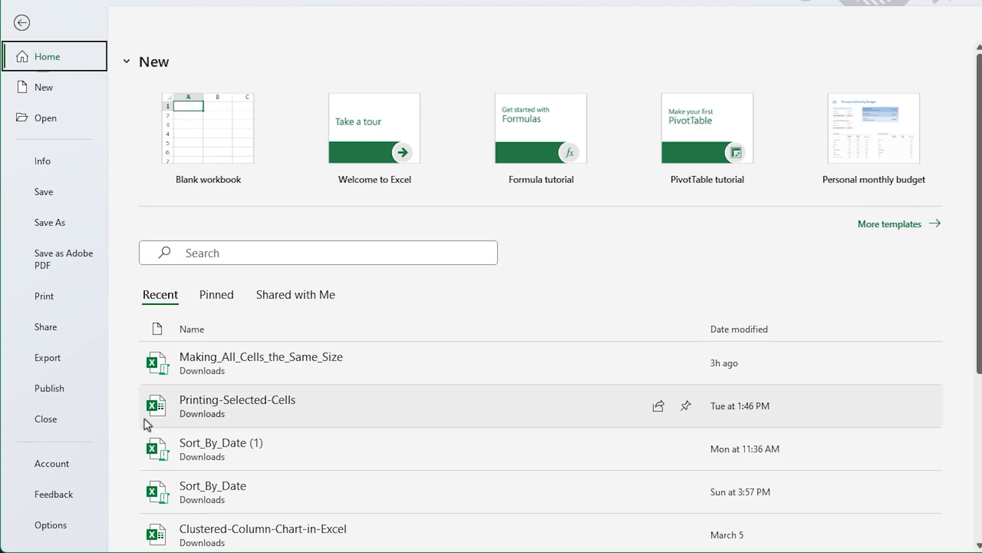
{"action": "left_click", "coordinate": [73, 530]}
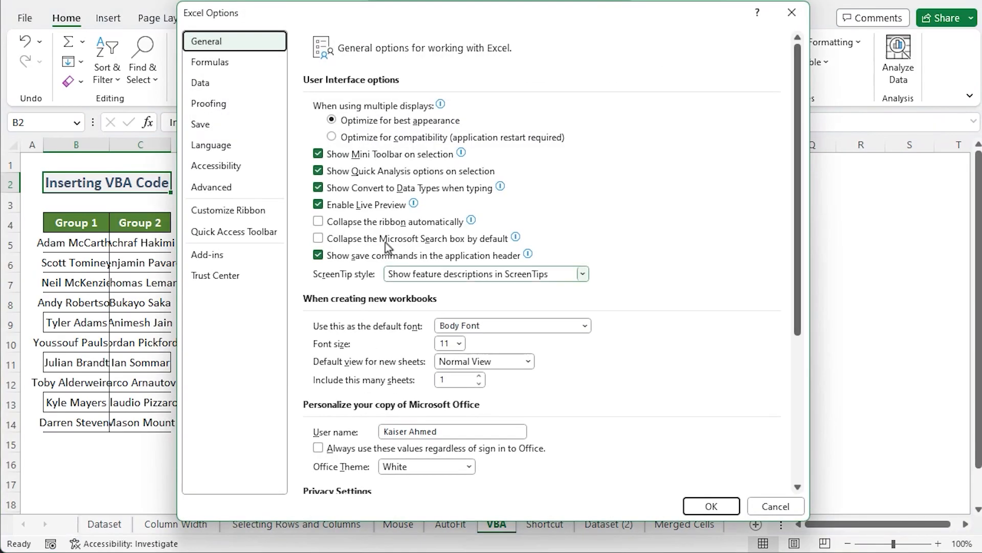
{"action": "left_click", "coordinate": [269, 212]}
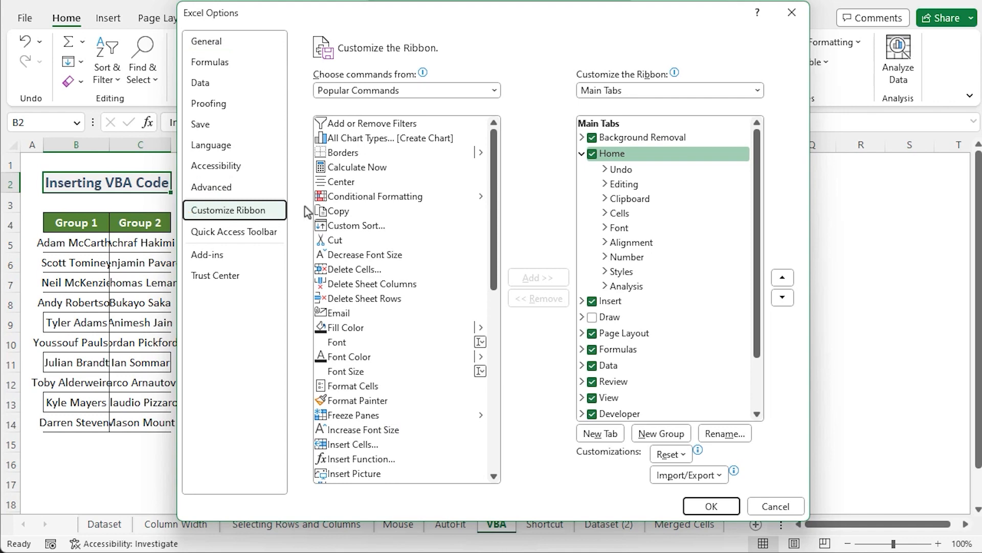
{"action": "scroll", "coordinate": [665, 370], "scroll_direction": "down", "scroll_amount": 2}
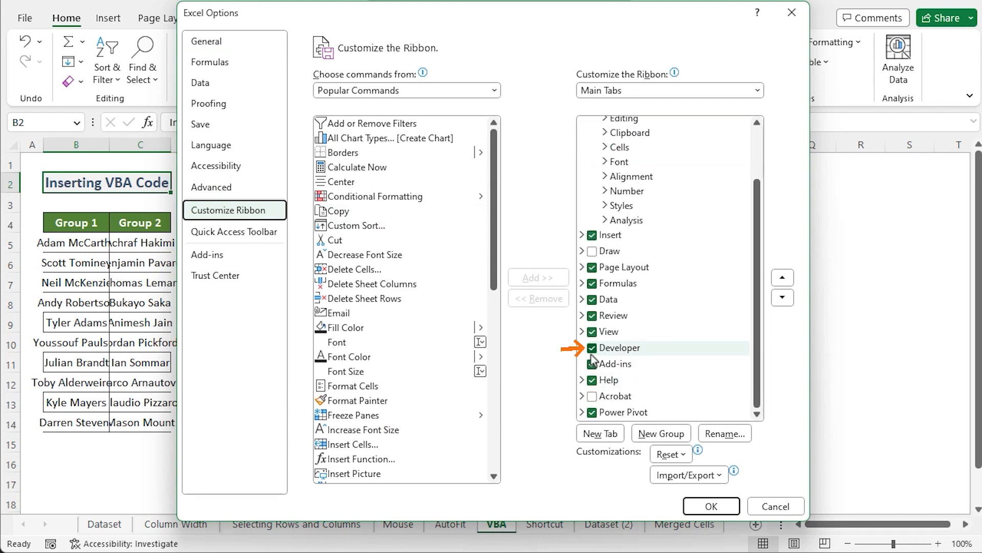
{"action": "left_click", "coordinate": [639, 348]}
{"action": "left_click", "coordinate": [711, 506]}
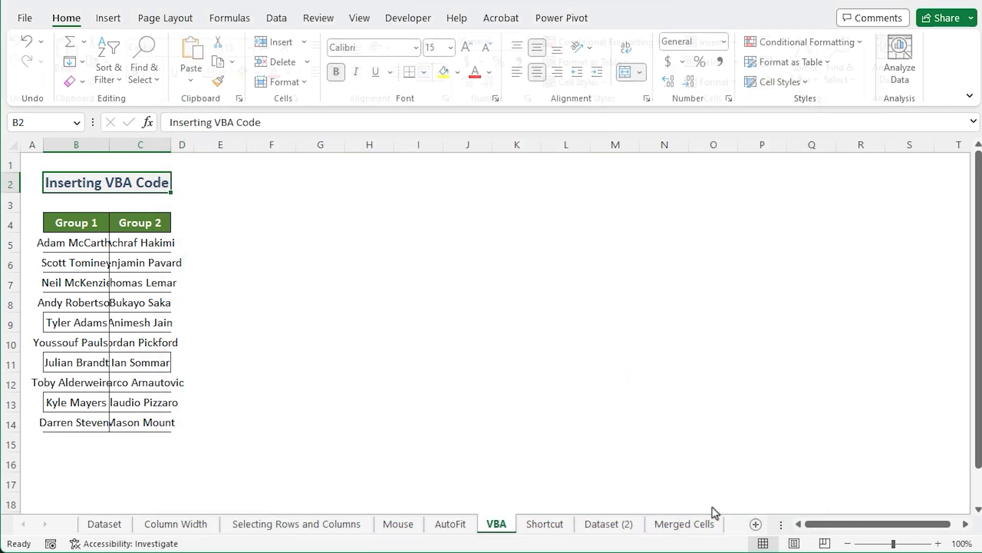
Step: Switch the Developer entry off and back on in the ribbon customization and apply the settings
{"action": "right_click", "coordinate": [382, 17]}
{"action": "left_click", "coordinate": [513, 54]}
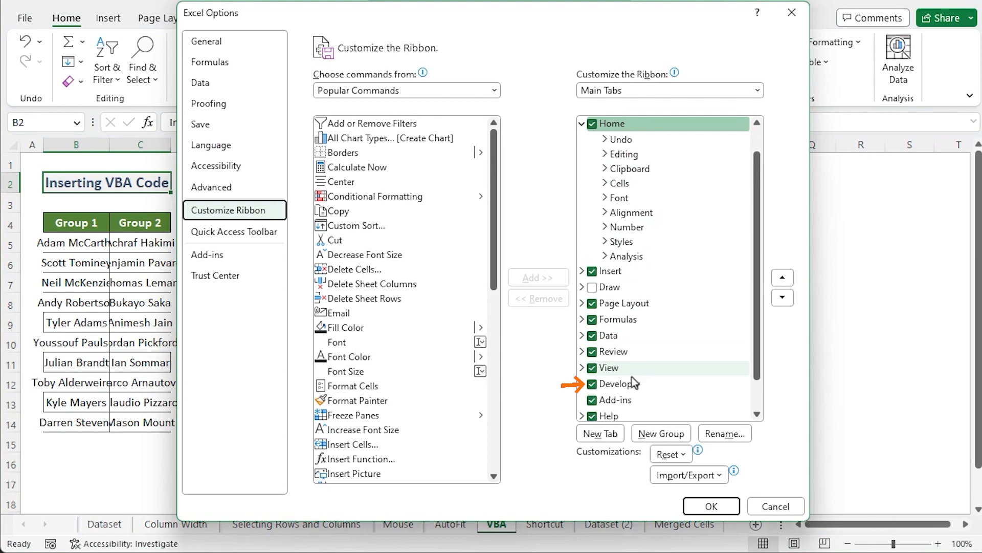
{"action": "left_click", "coordinate": [594, 388]}
{"action": "left_click", "coordinate": [593, 388]}
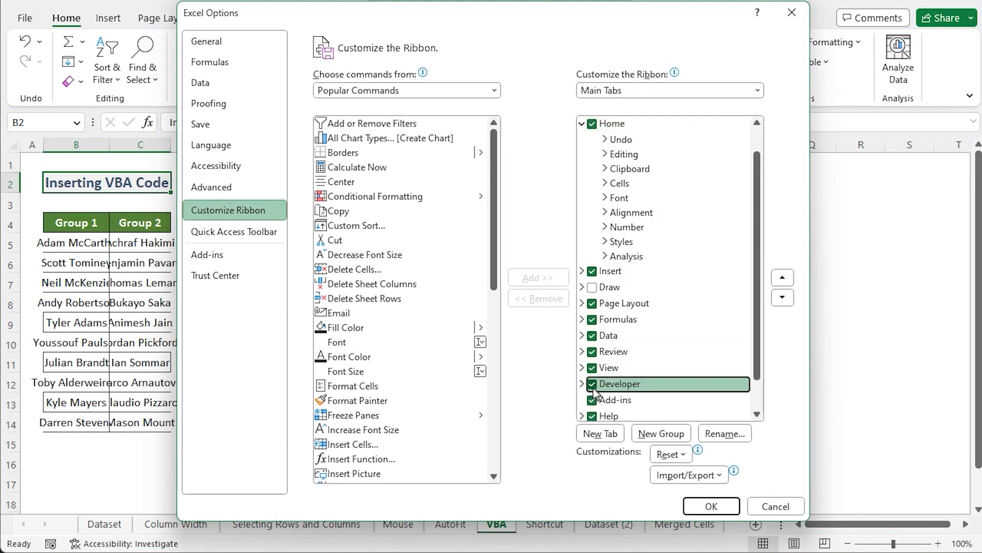
{"action": "left_click", "coordinate": [711, 506]}
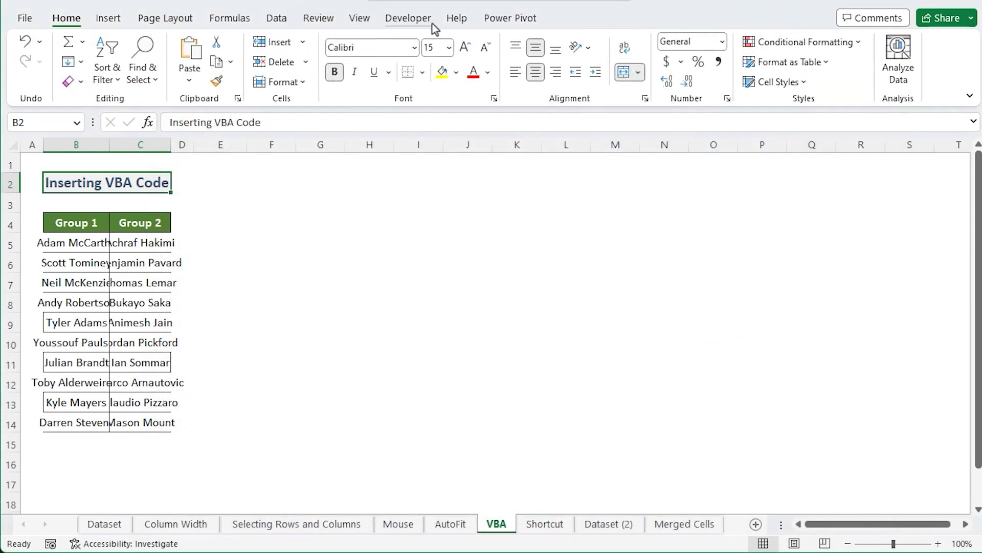
Step: Open the code editor for the VBA worksheet and insert a new standard module
{"action": "left_click", "coordinate": [429, 21]}
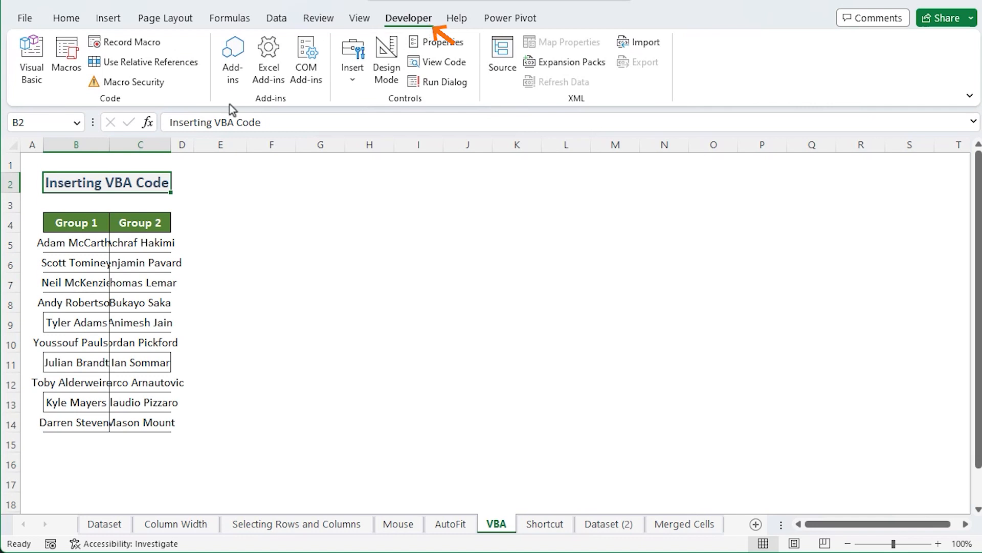
{"action": "right_click", "coordinate": [503, 527]}
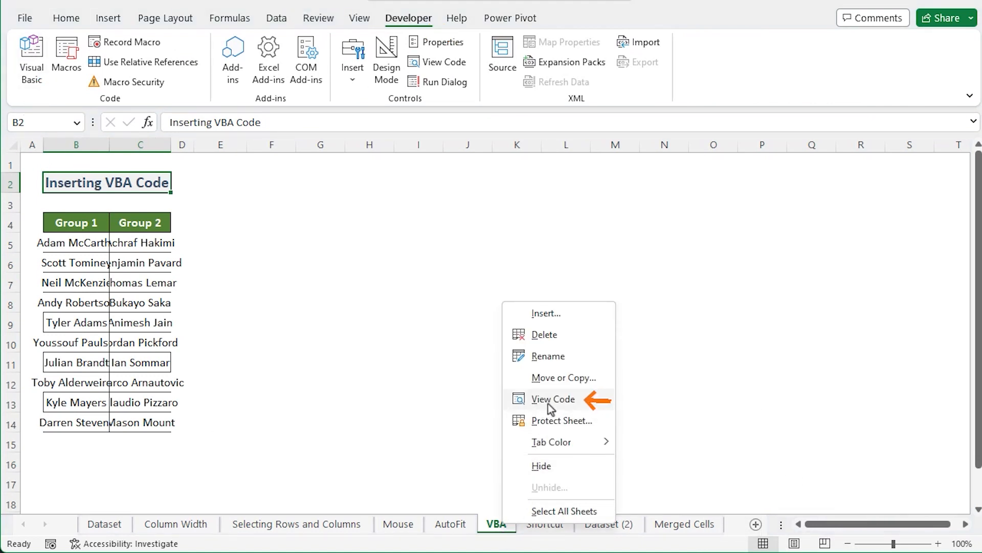
{"action": "left_click", "coordinate": [591, 404]}
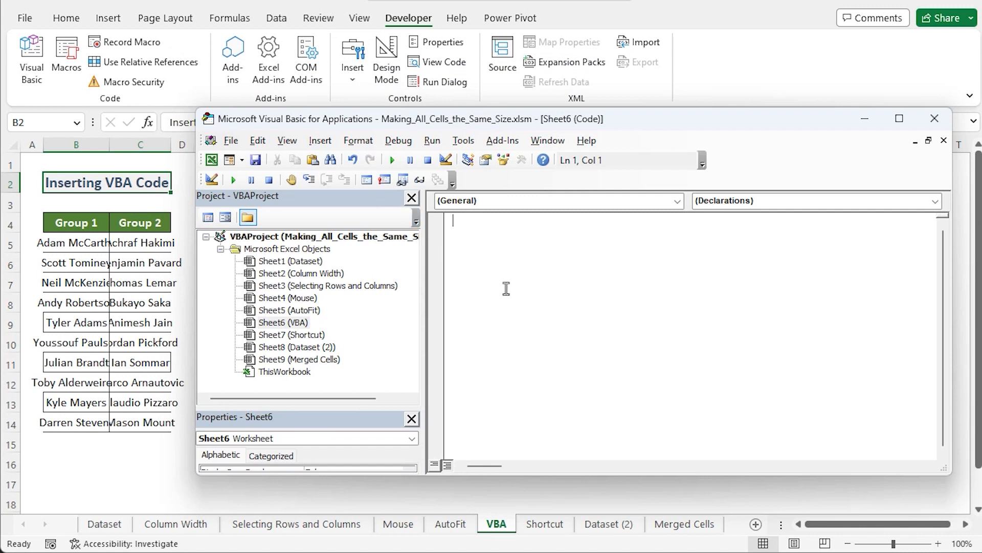
{"action": "left_click", "coordinate": [334, 141]}
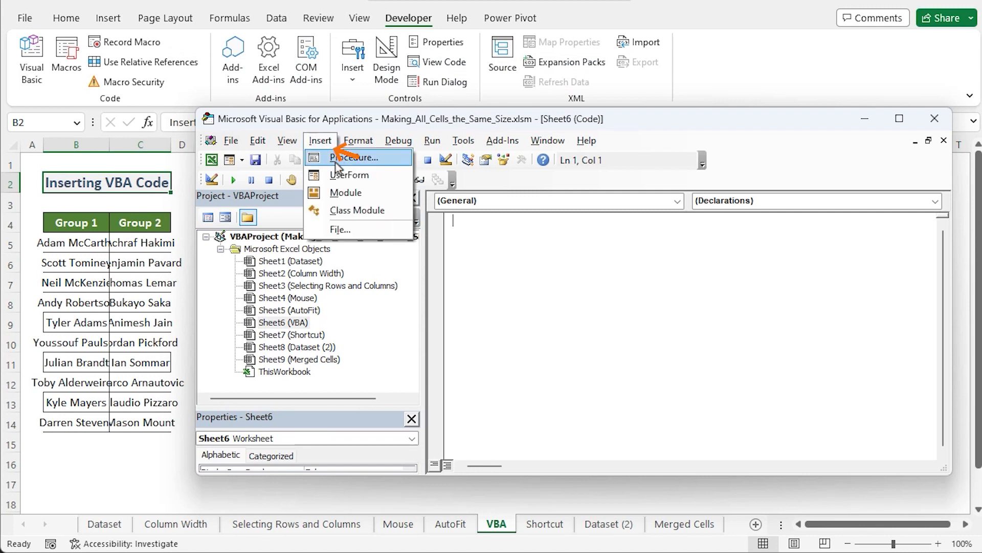
{"action": "left_click", "coordinate": [371, 193]}
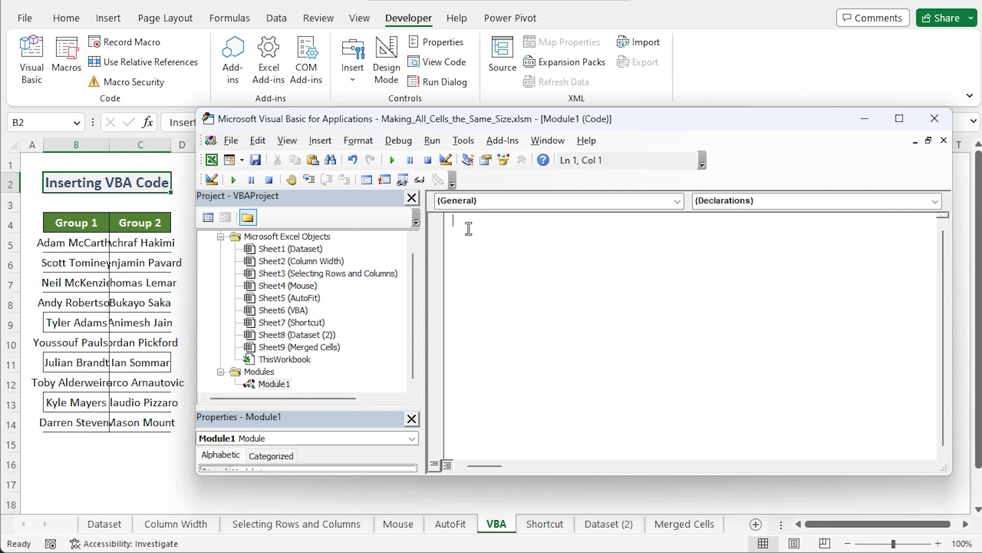
Step: Write a resize macro in the VBA sheet's code window that sets the selection's ColumnWidth to 25 and RowHeight to 20
{"action": "double_click", "coordinate": [300, 310]}
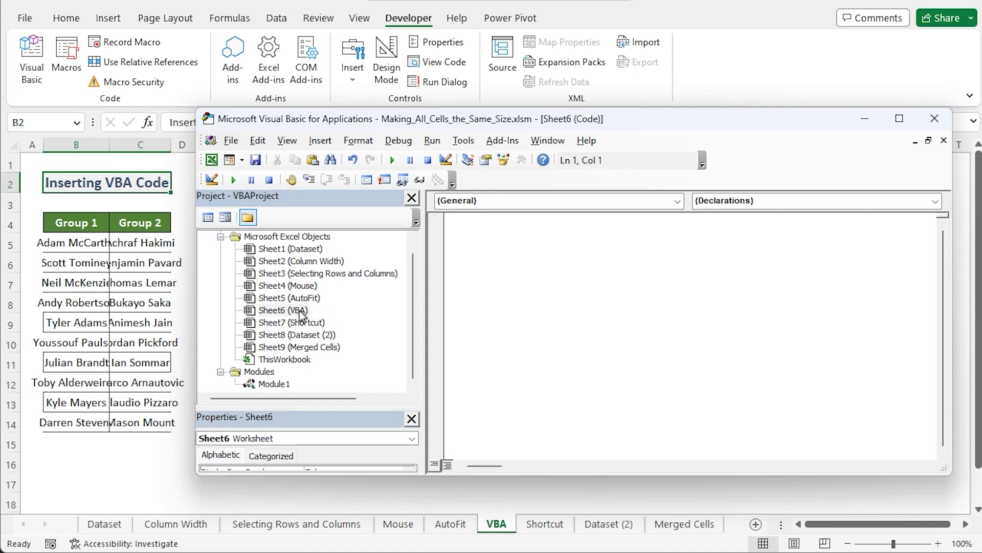
{"action": "type", "text": "Sub resize() Selection.ColumnWidth = 25 Selection.RowHeight = 20 End Sub"}
{"action": "left_click", "coordinate": [615, 235]}
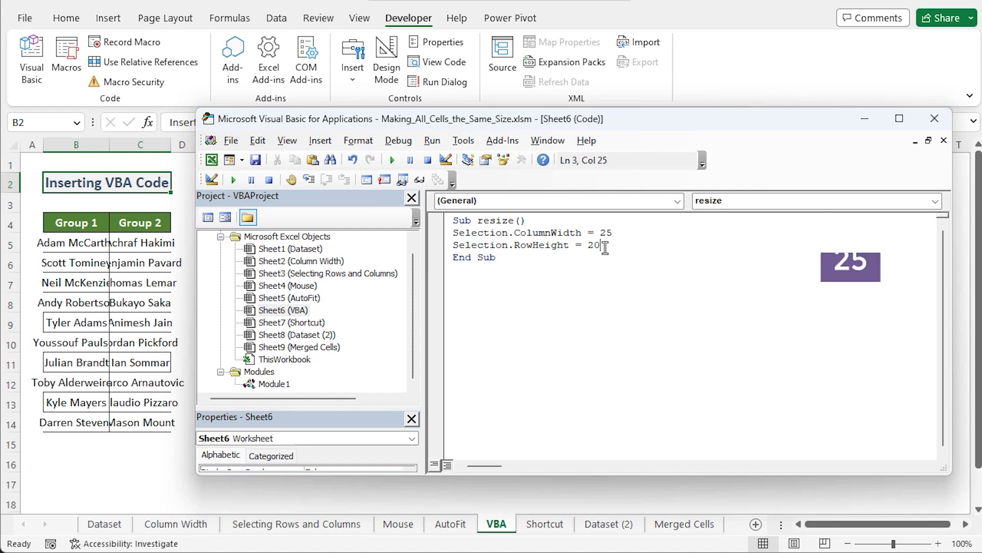
{"action": "left_click_drag", "start_coordinate": [612, 233], "coordinate": [588, 245]}
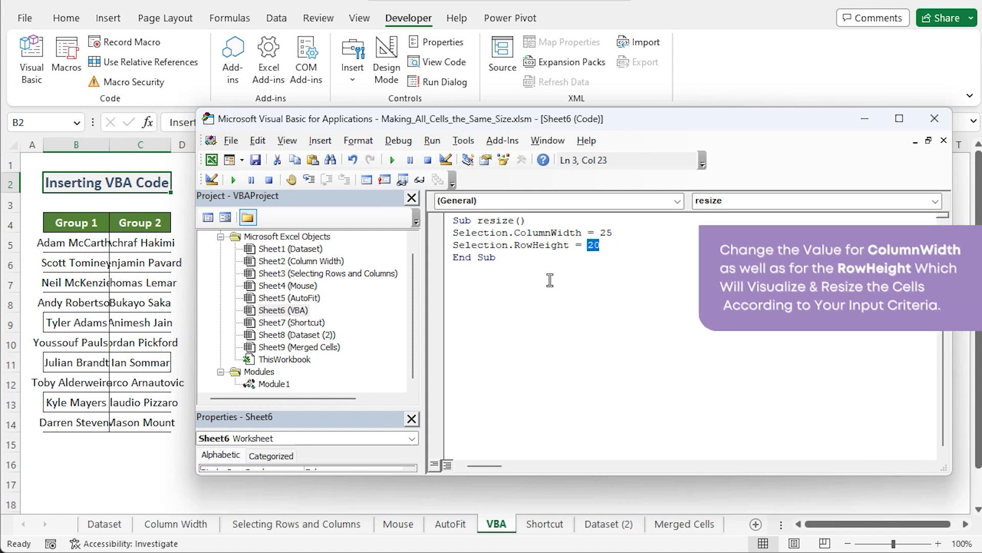
{"action": "left_click", "coordinate": [616, 246]}
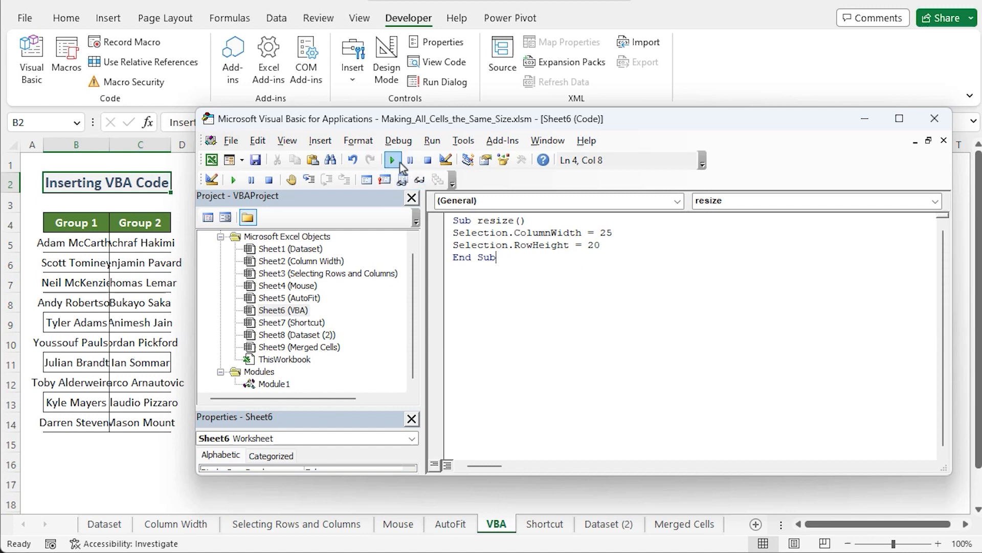
Step: Run the resize macro on the VBA sheet and minimize the code editor
{"action": "key", "text": "F5"}
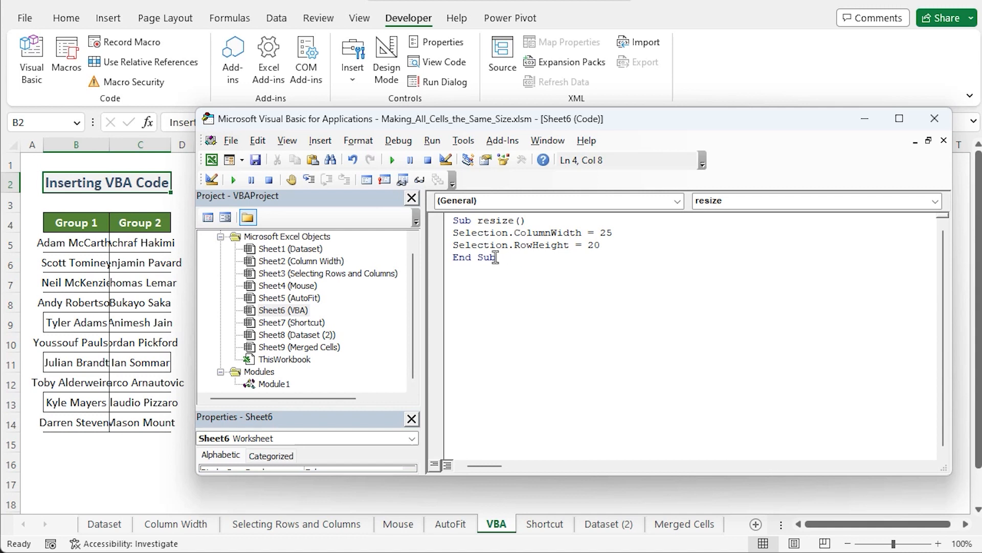
{"action": "left_click", "coordinate": [393, 161]}
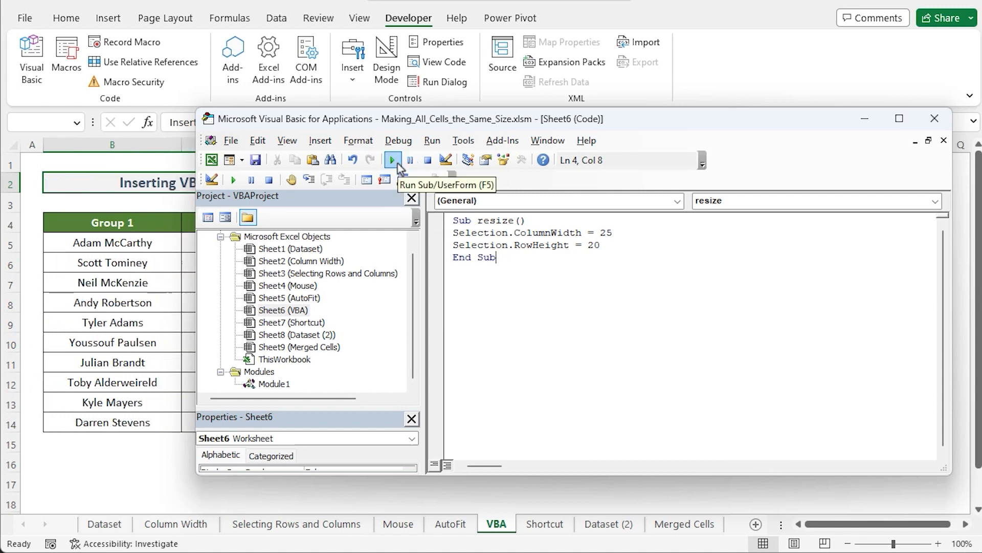
{"action": "left_click", "coordinate": [863, 119]}
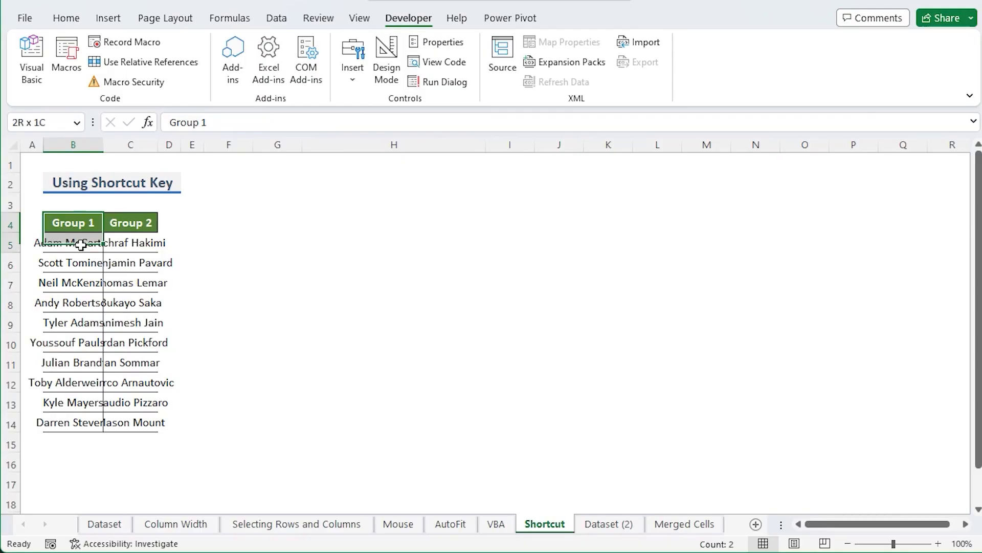
Step: Select the Group 1 and Group 2 table in B4:C14 of the Shortcut sheet and open its Column Width setting
{"action": "left_click_drag", "start_coordinate": [80, 245], "coordinate": [149, 427]}
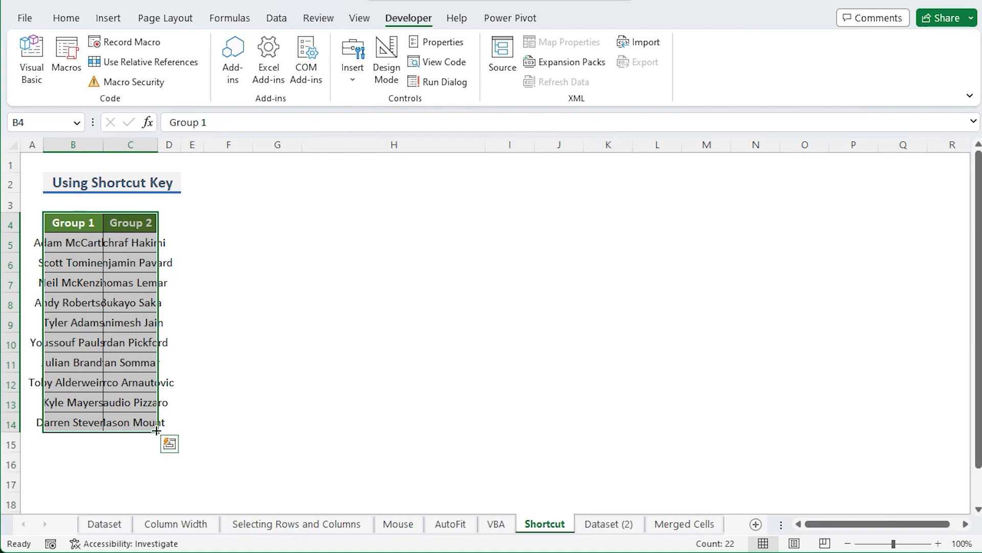
{"action": "key", "text": "alt"}
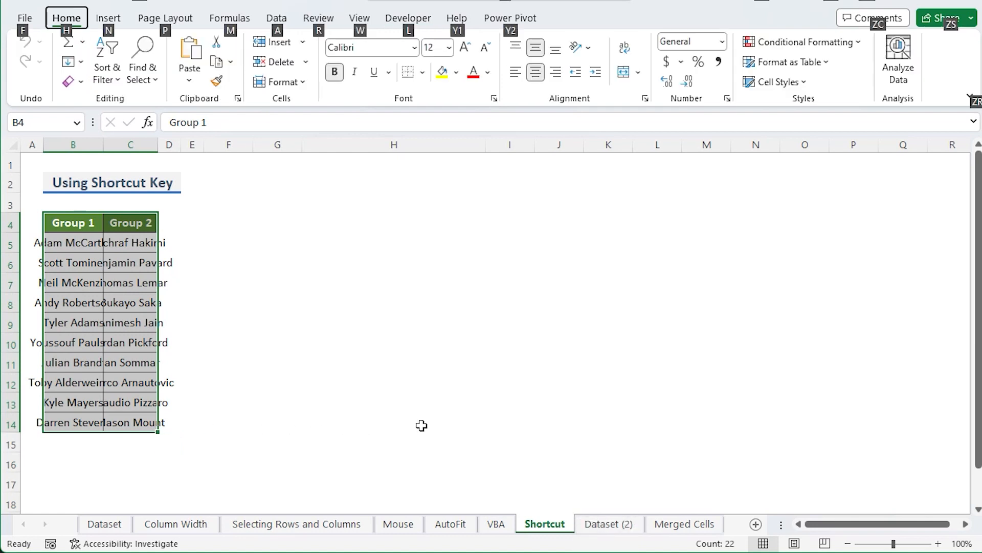
{"action": "key", "text": "h"}
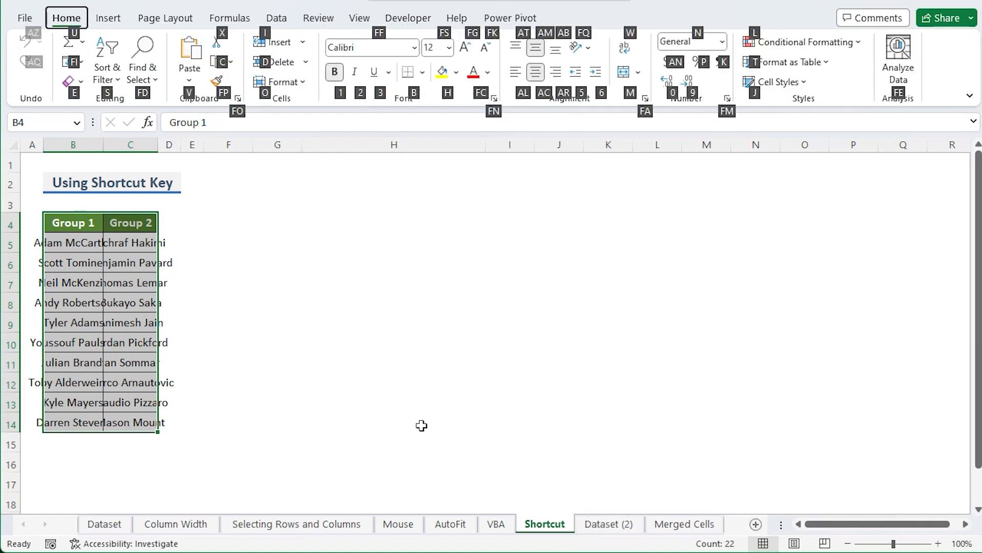
{"action": "key", "text": "o"}
{"action": "key", "text": "w"}
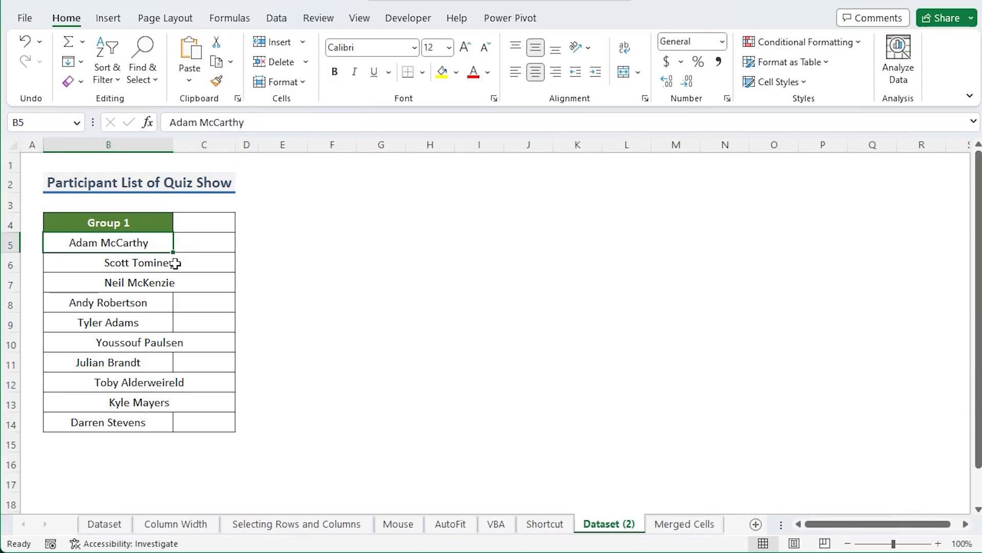
Step: Examine which rows of the participant list on the Dataset (2) sheet are merged across columns B and C
{"action": "left_click", "coordinate": [175, 261]}
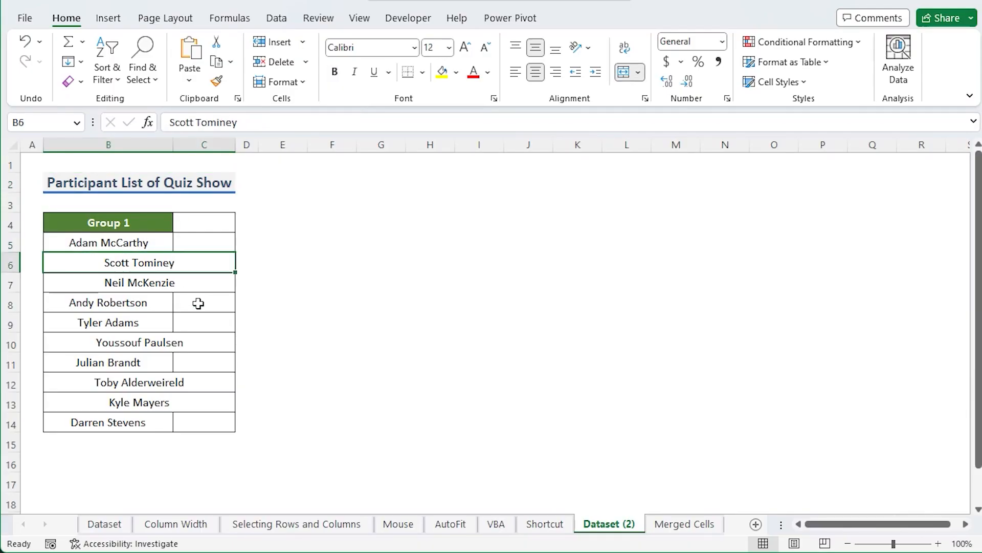
{"action": "left_click", "coordinate": [188, 348]}
{"action": "left_click", "coordinate": [187, 384]}
{"action": "left_click", "coordinate": [187, 401]}
{"action": "left_click", "coordinate": [187, 381]}
{"action": "left_click", "coordinate": [188, 347]}
{"action": "left_click", "coordinate": [187, 269]}
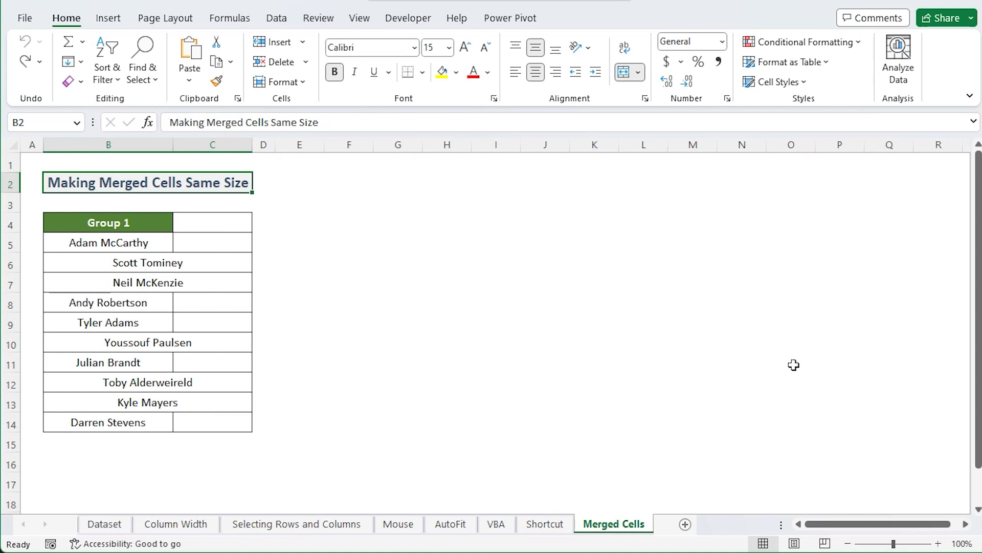
Step: Unmerge the merged cells in the table range B4:C14 of the Merged Cells sheet
{"action": "left_click_drag", "start_coordinate": [118, 223], "coordinate": [179, 372]}
{"action": "left_click_drag", "start_coordinate": [196, 415], "coordinate": [197, 417]}
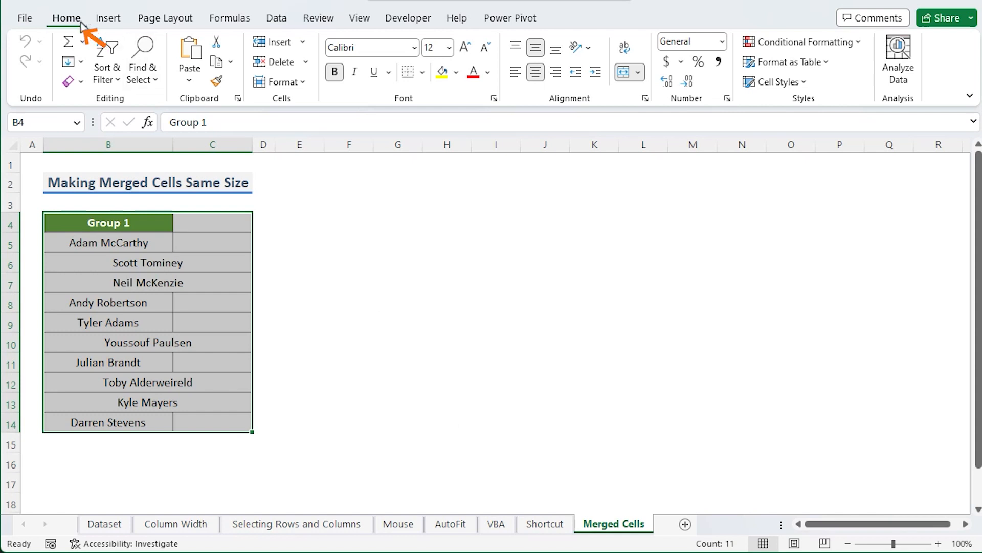
{"action": "left_click", "coordinate": [638, 77]}
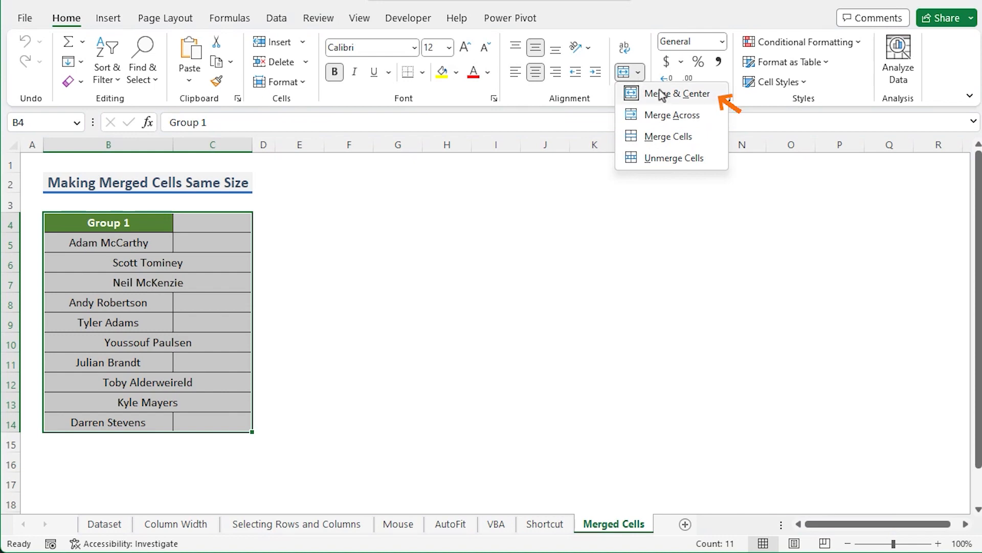
{"action": "left_click", "coordinate": [648, 95]}
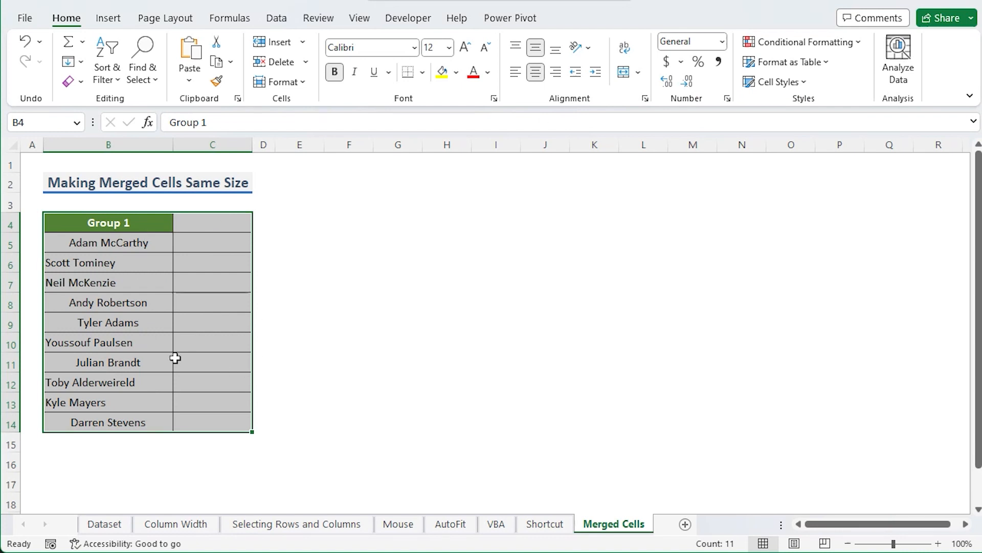
Step: Delete the empty column C beside the Group 1 names
{"action": "left_click", "coordinate": [228, 146]}
{"action": "right_click", "coordinate": [235, 148]}
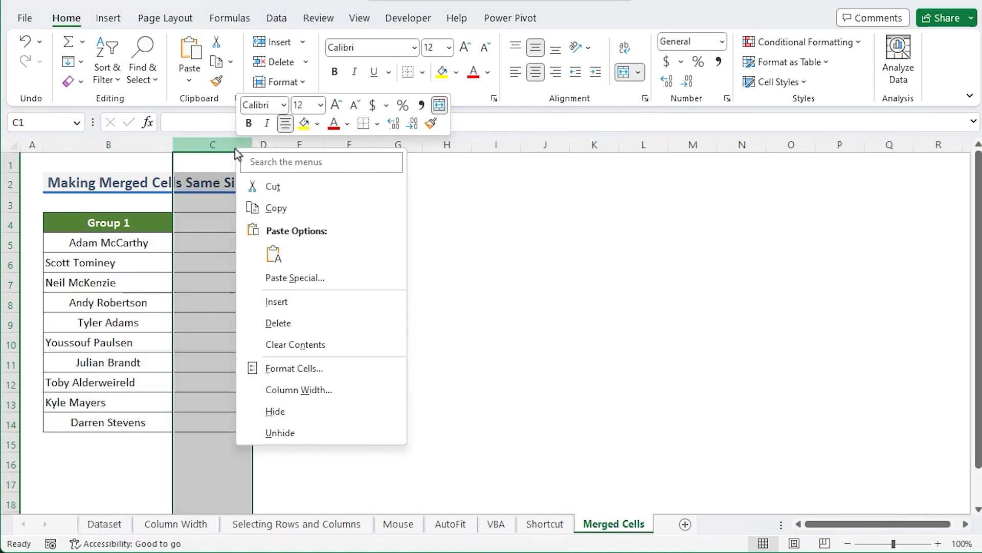
{"action": "left_click", "coordinate": [330, 324]}
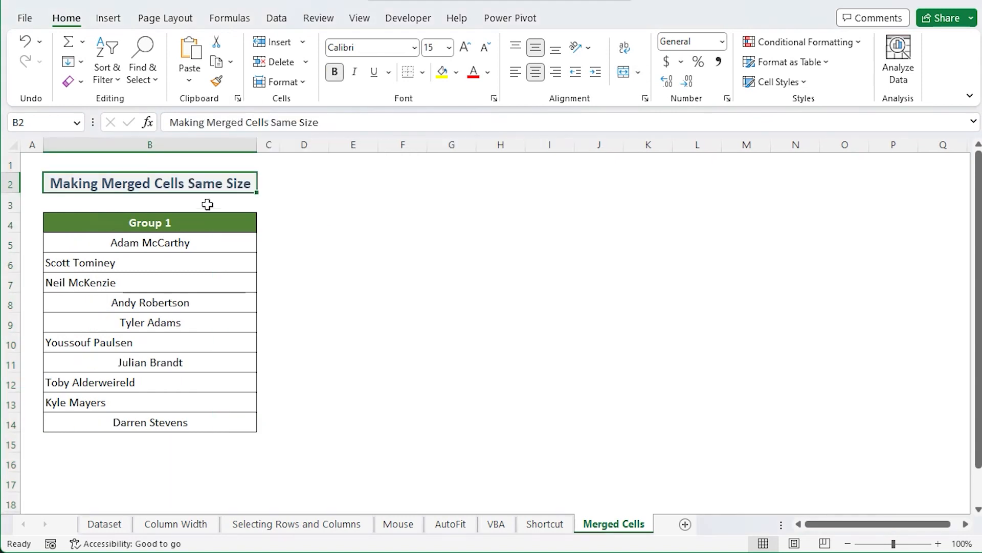
Step: Center the Group 1 header and all names in B4:B14 horizontally
{"action": "left_click", "coordinate": [195, 222]}
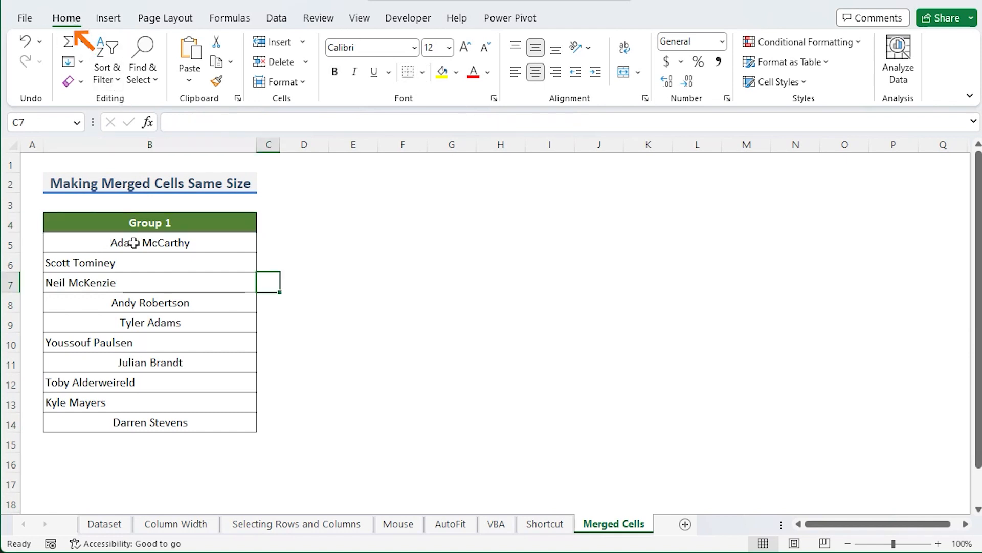
{"action": "left_click", "coordinate": [116, 241]}
{"action": "left_click_drag", "start_coordinate": [116, 227], "coordinate": [191, 422]}
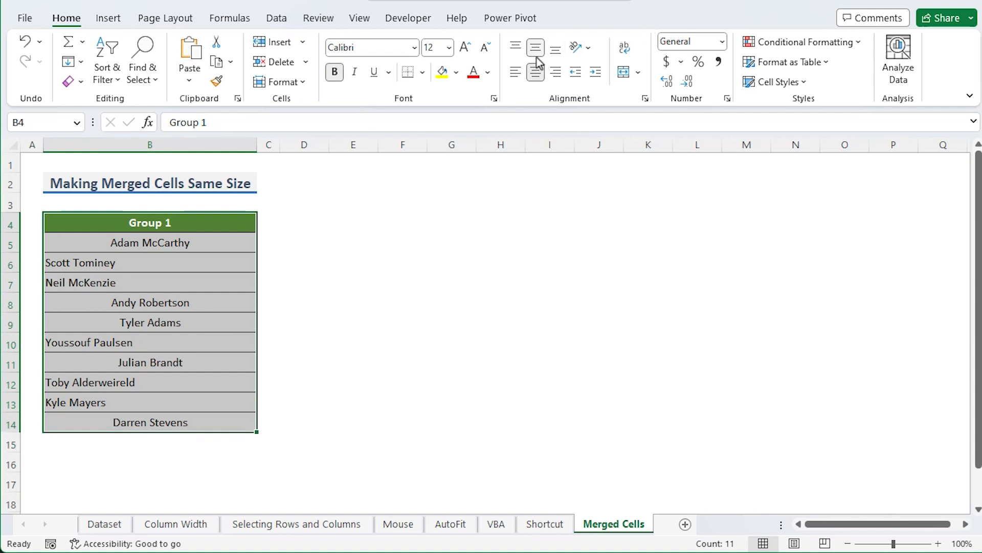
{"action": "left_click", "coordinate": [536, 72]}
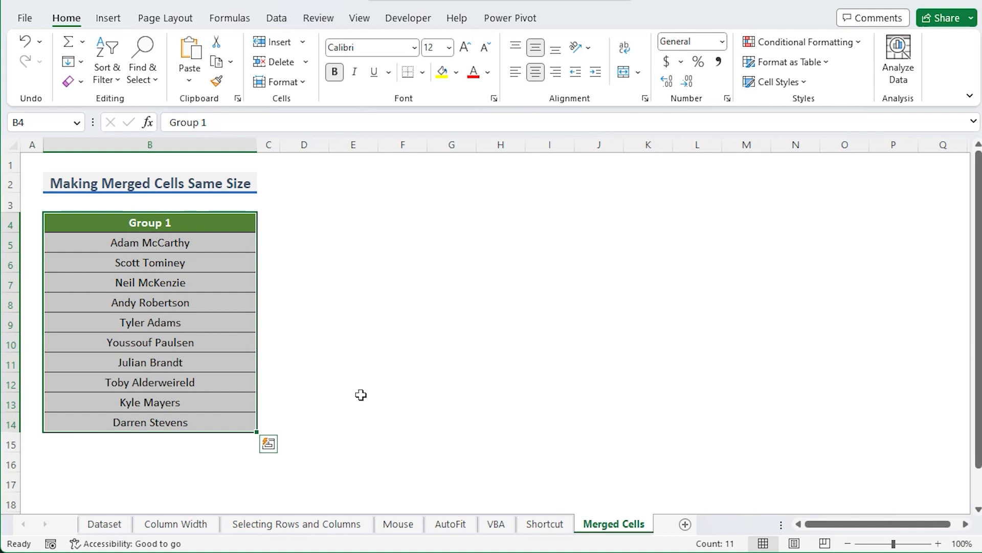
{"action": "left_click", "coordinate": [205, 175]}
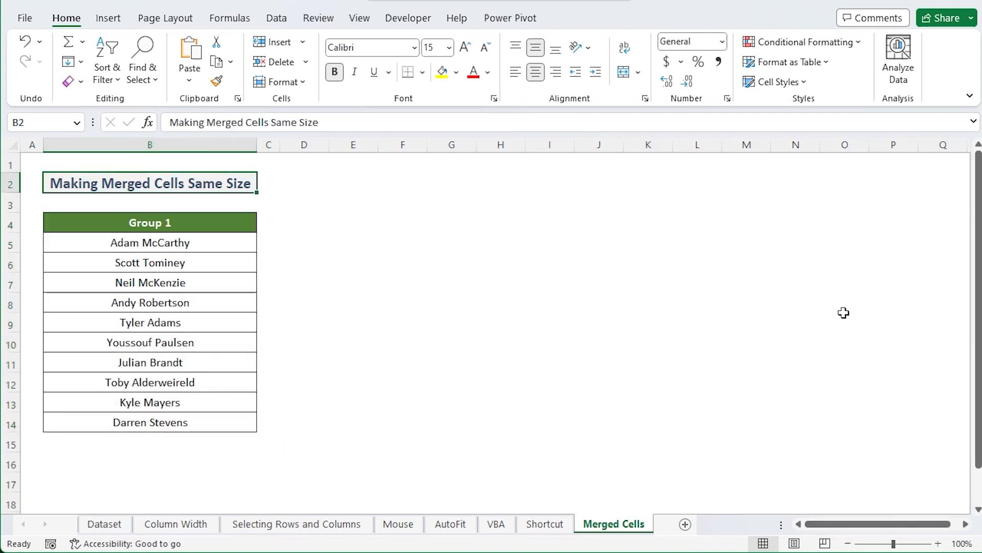